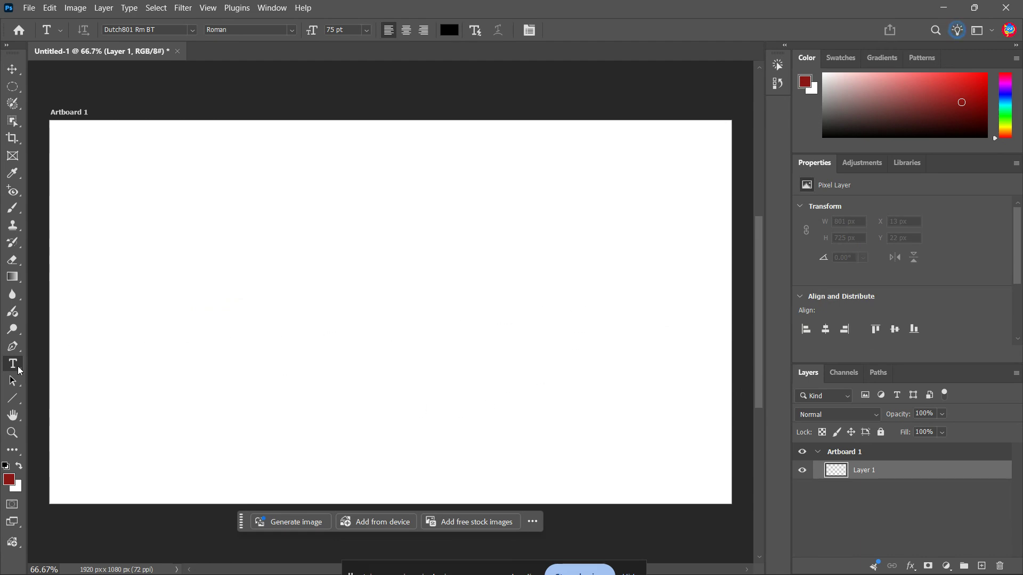
Step: Add horizontal "Lorem Ipsum" placeholder text at 137 pt, position it slightly above the artboard's centre and commit it
right_click(18, 371)
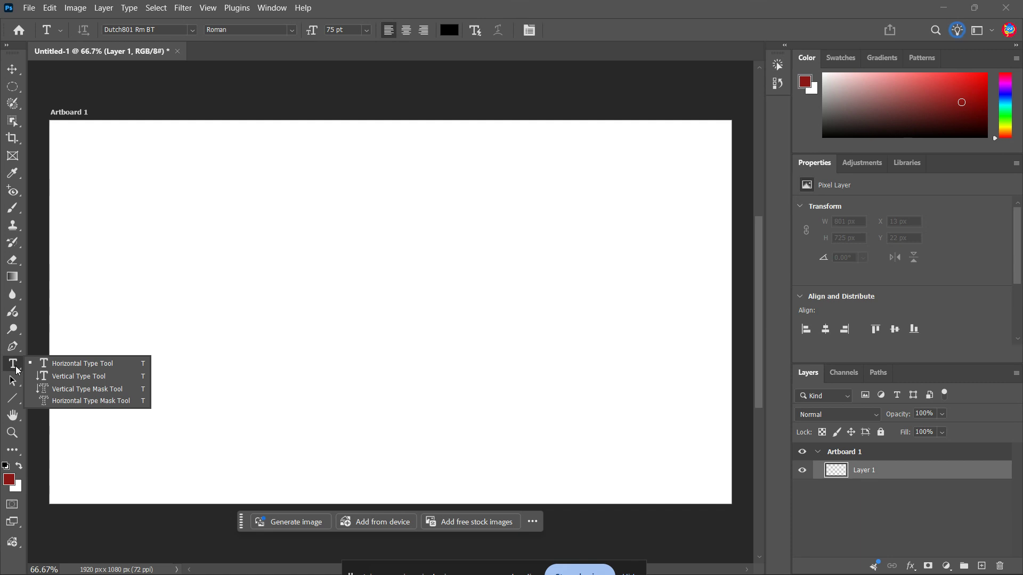
click(16, 367)
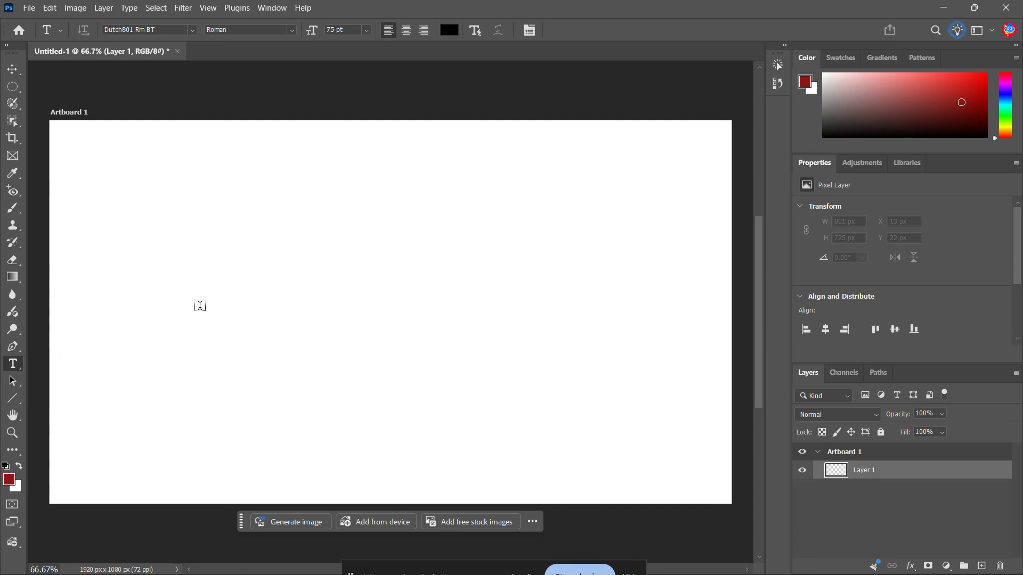
click(265, 269)
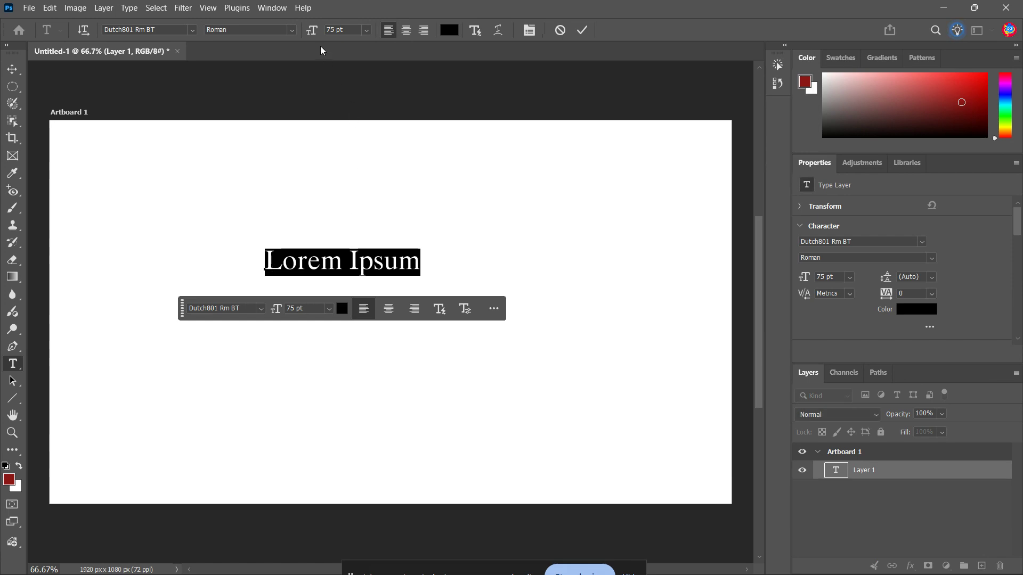
drag(315, 31, 358, 33)
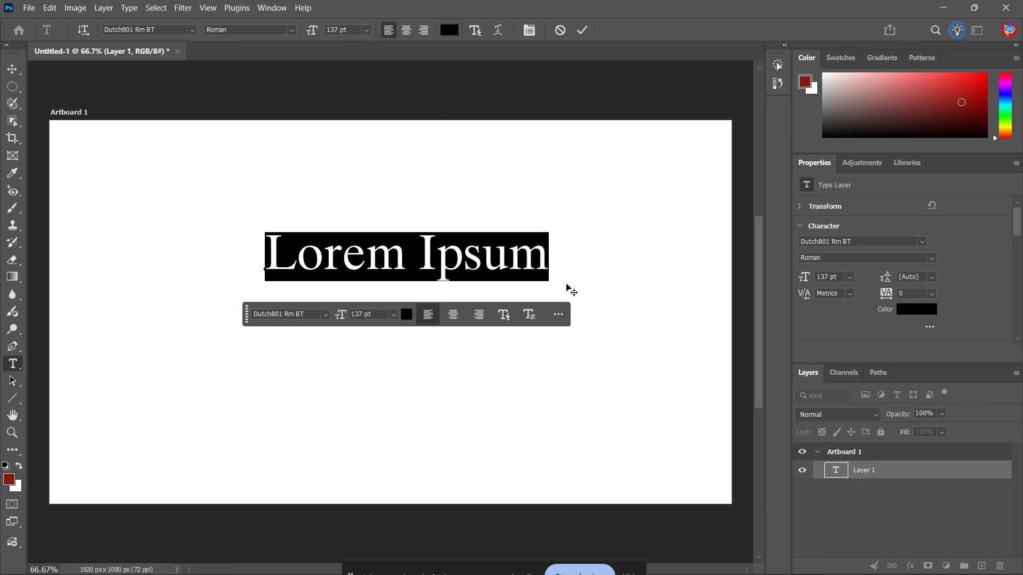
drag(567, 284, 533, 306)
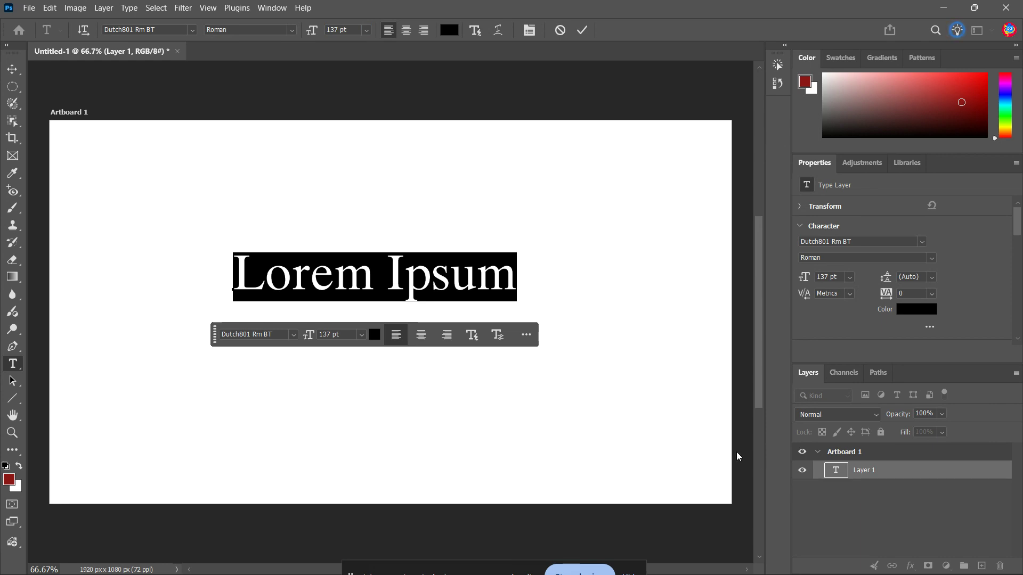
click(876, 497)
click(924, 475)
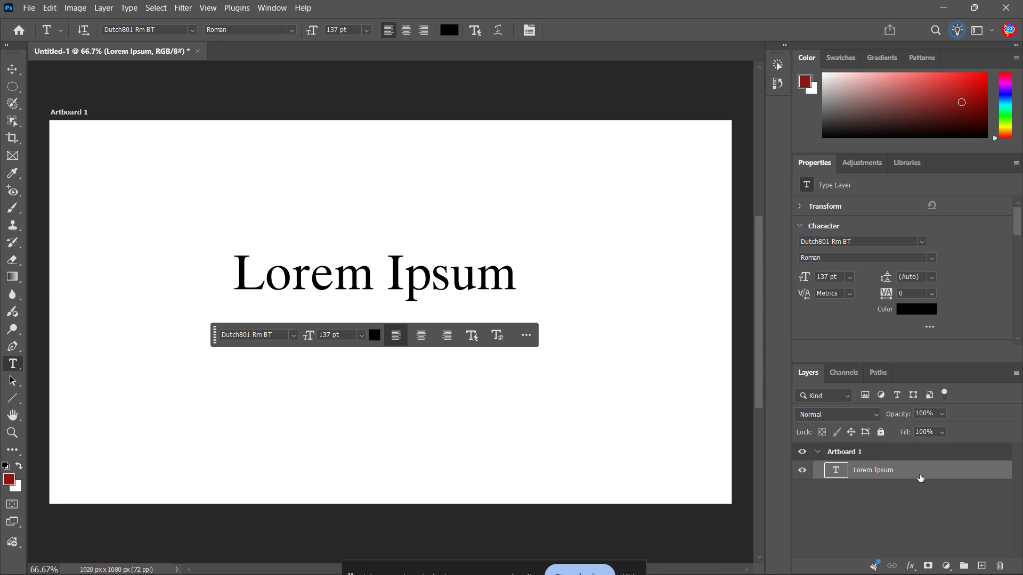
Step: Add a Stroke layer effect to the Lorem Ipsum text layer with a size of 8 px
double_click(920, 478)
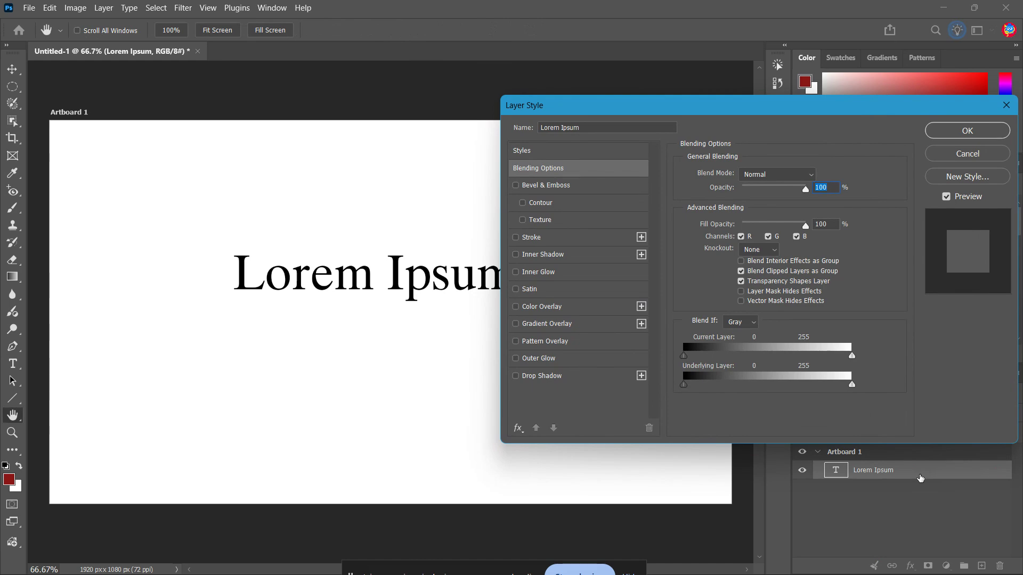
drag(702, 113, 719, 98)
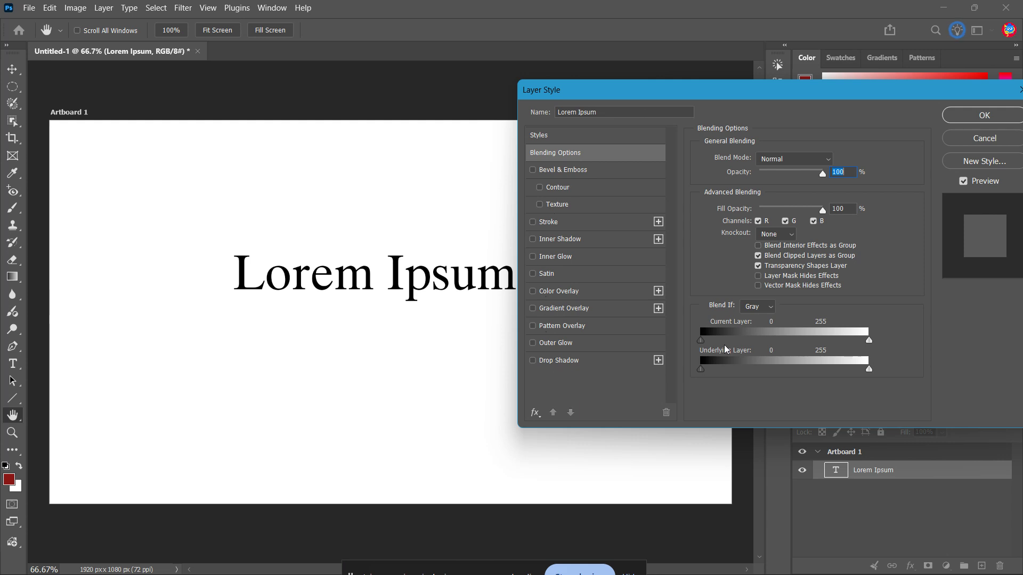
click(533, 222)
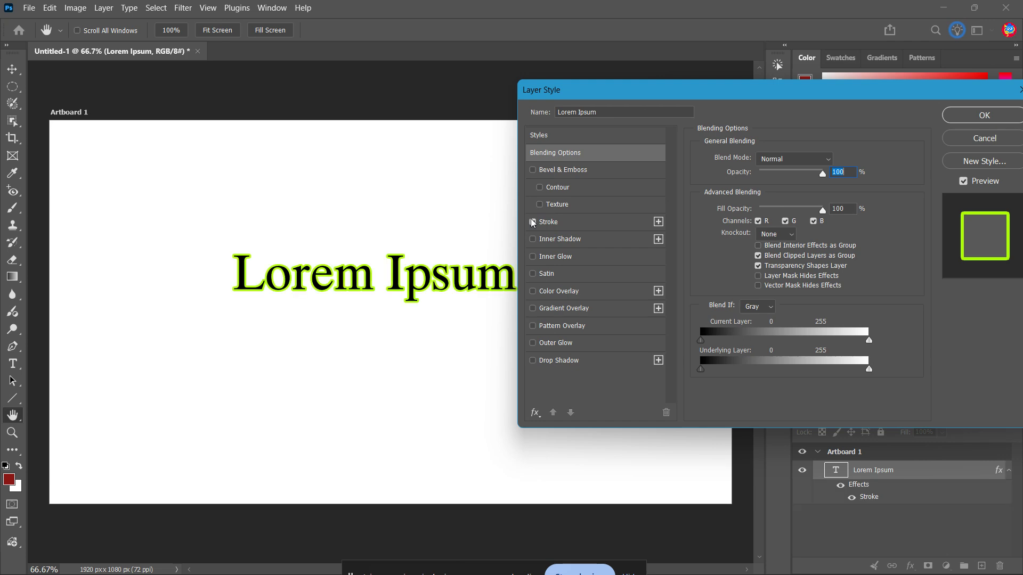
click(588, 224)
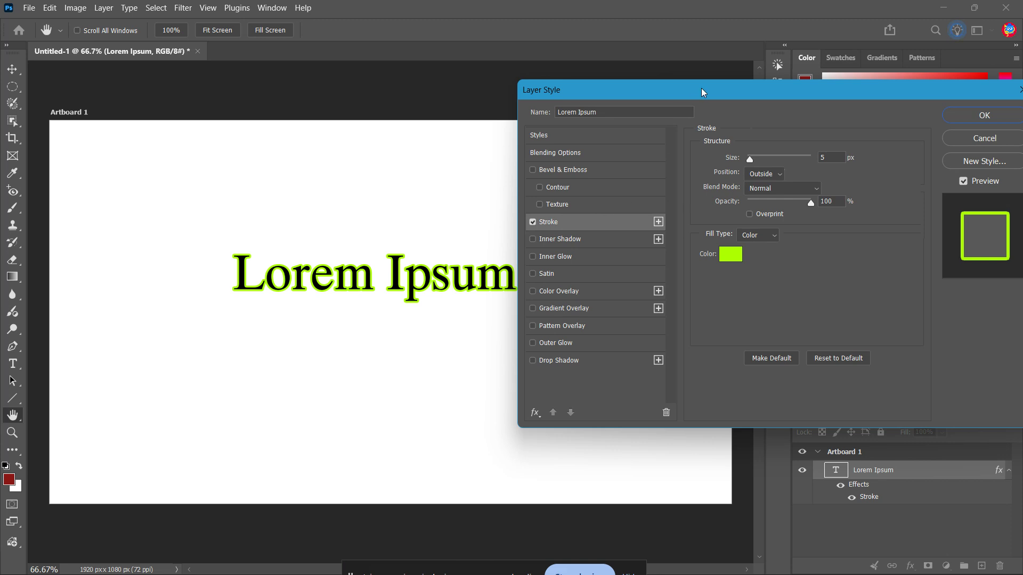
drag(703, 89, 715, 88)
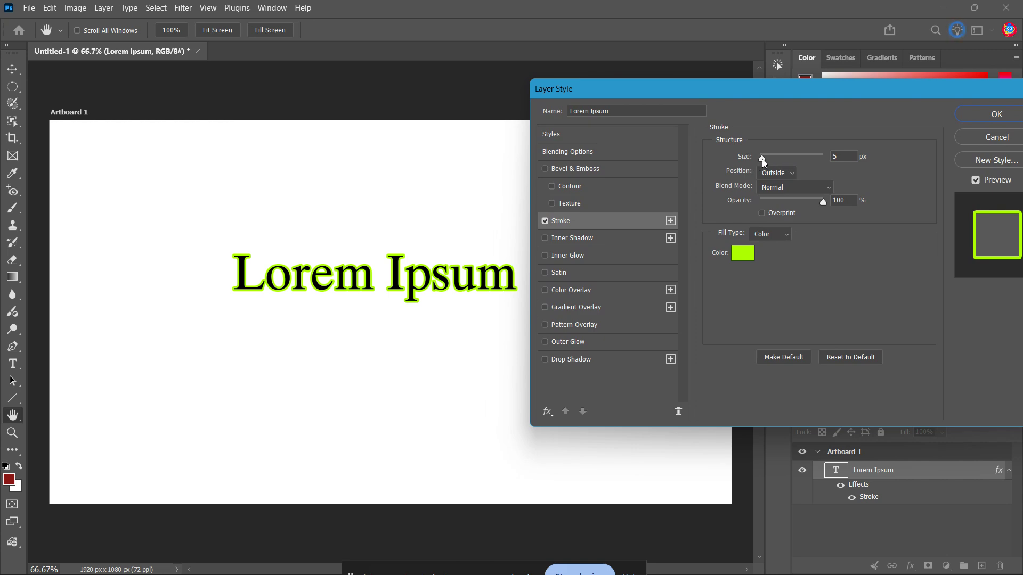
drag(761, 159, 764, 159)
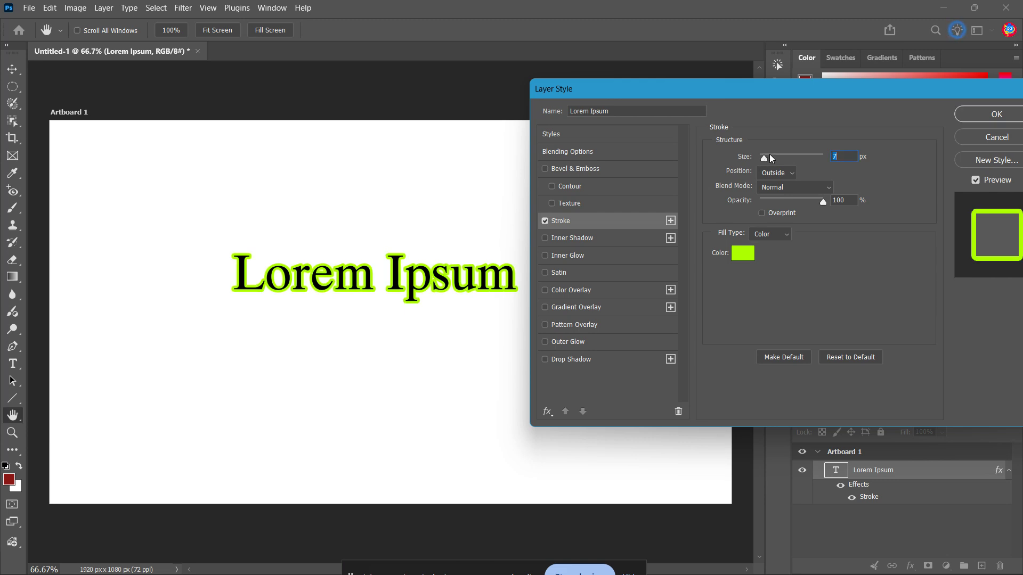
drag(771, 158, 772, 158)
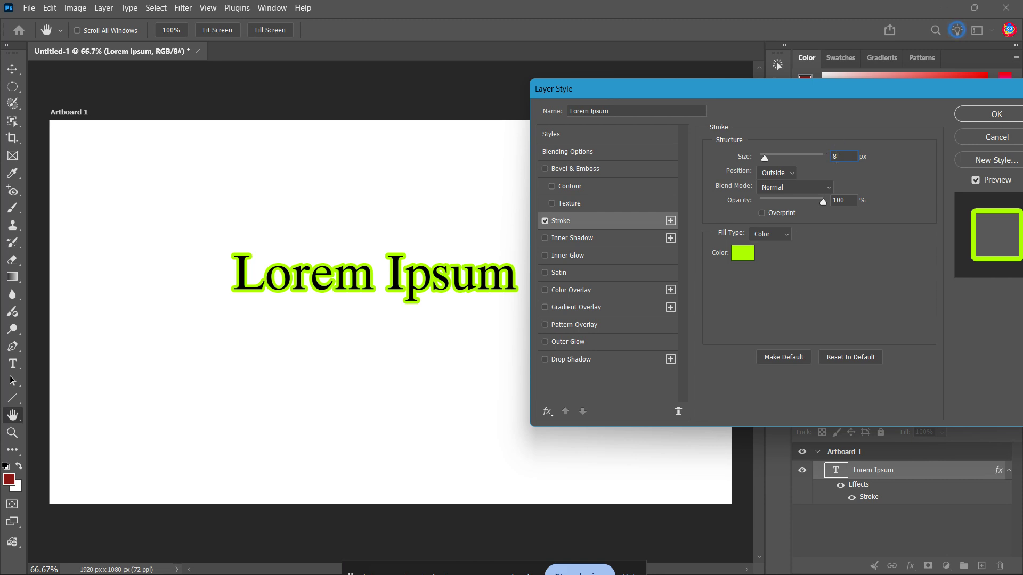
Step: Set the stroke to Outside position, Normal blend mode and 100% opacity, with the lime green colour aeff00
click(790, 174)
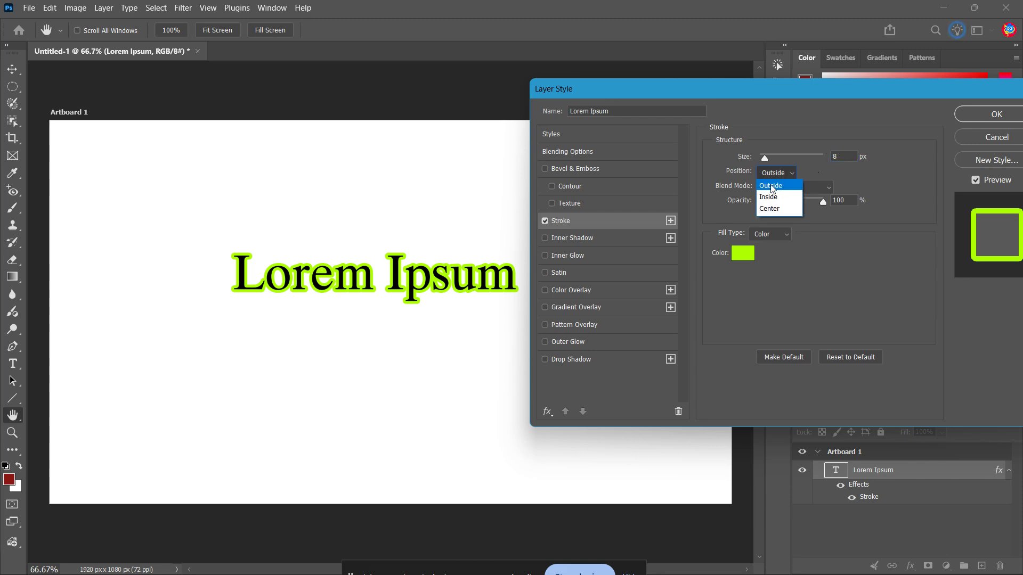
click(785, 187)
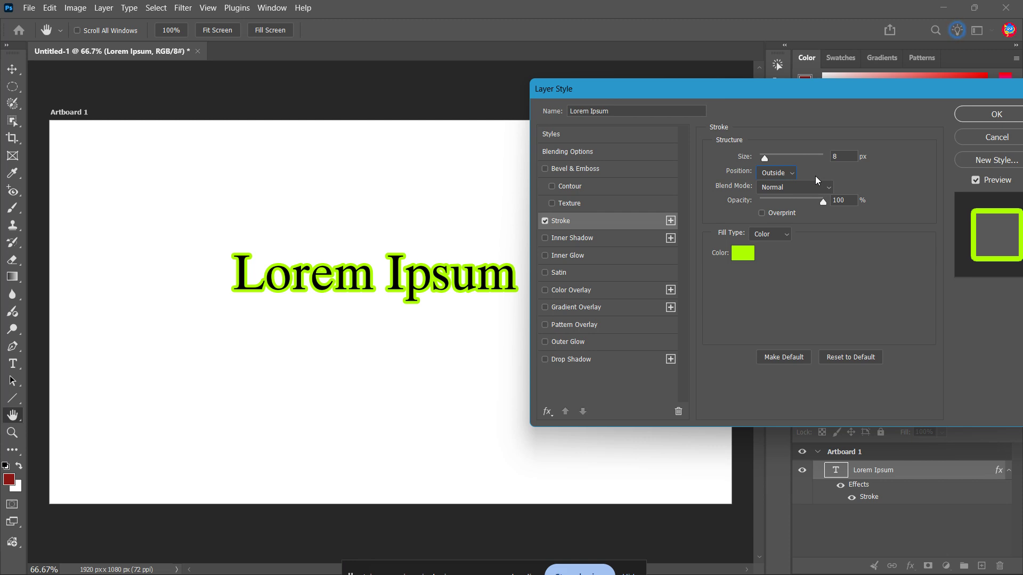
click(797, 187)
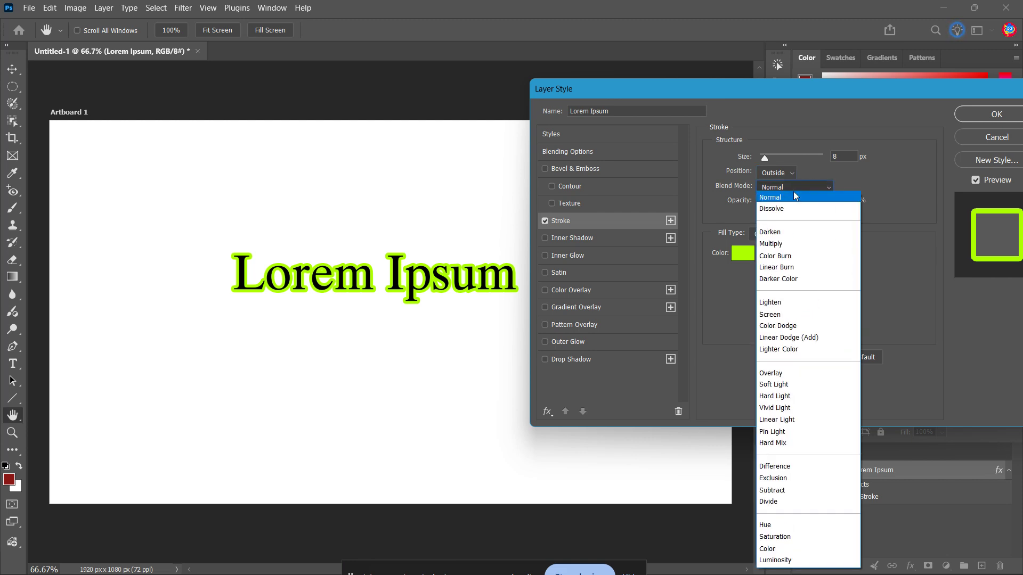
click(793, 191)
mouse_move(813, 203)
mouse_down()
mouse_move(778, 202)
mouse_move(852, 206)
mouse_up()
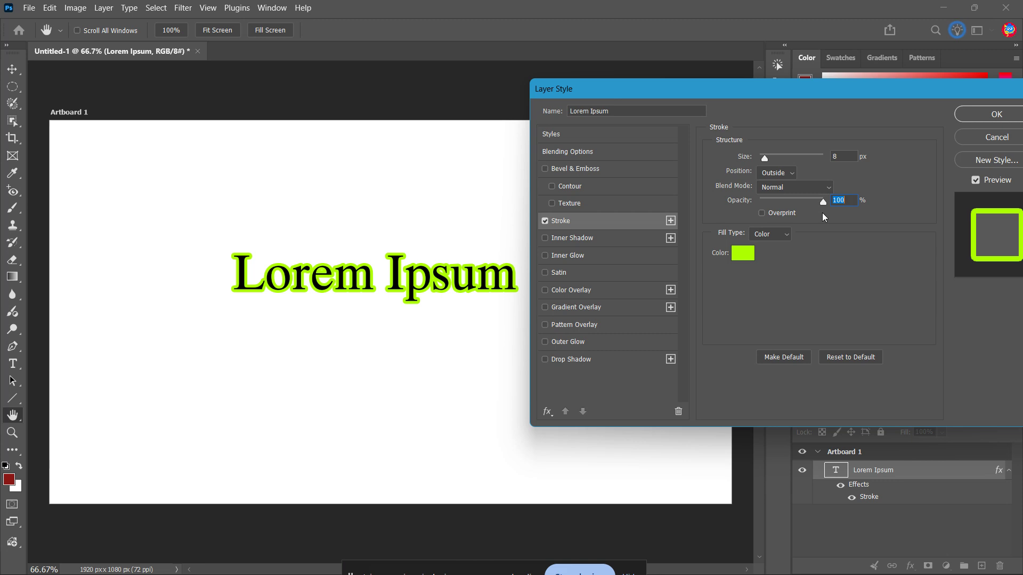
click(742, 254)
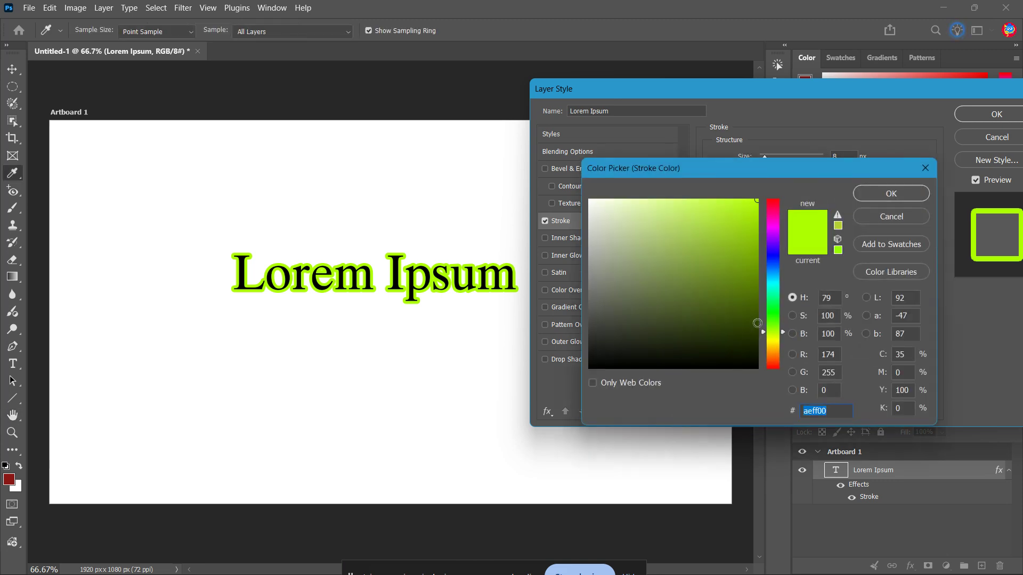
mouse_move(781, 334)
mouse_down()
mouse_move(778, 250)
mouse_move(786, 335)
mouse_up()
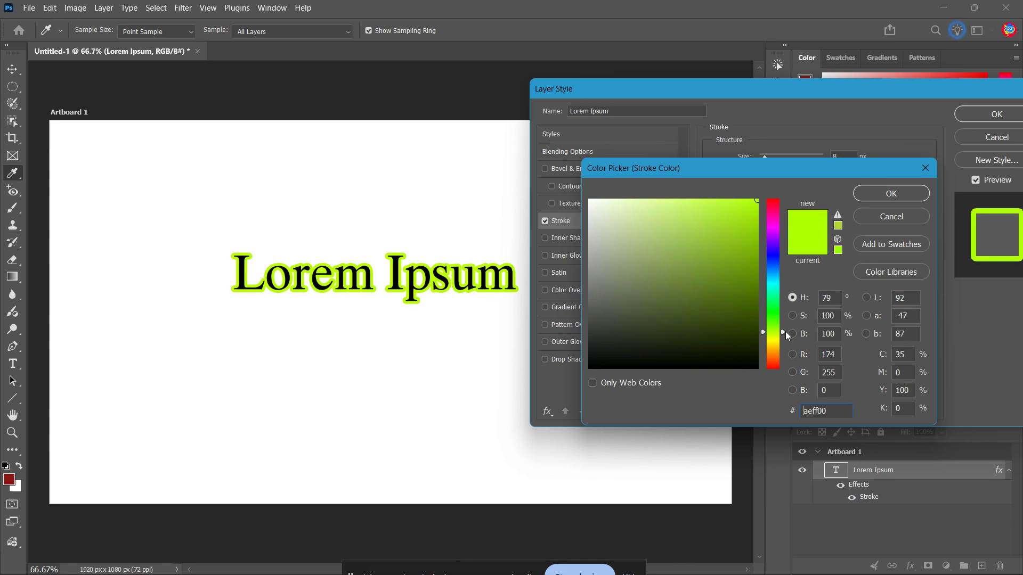
click(905, 194)
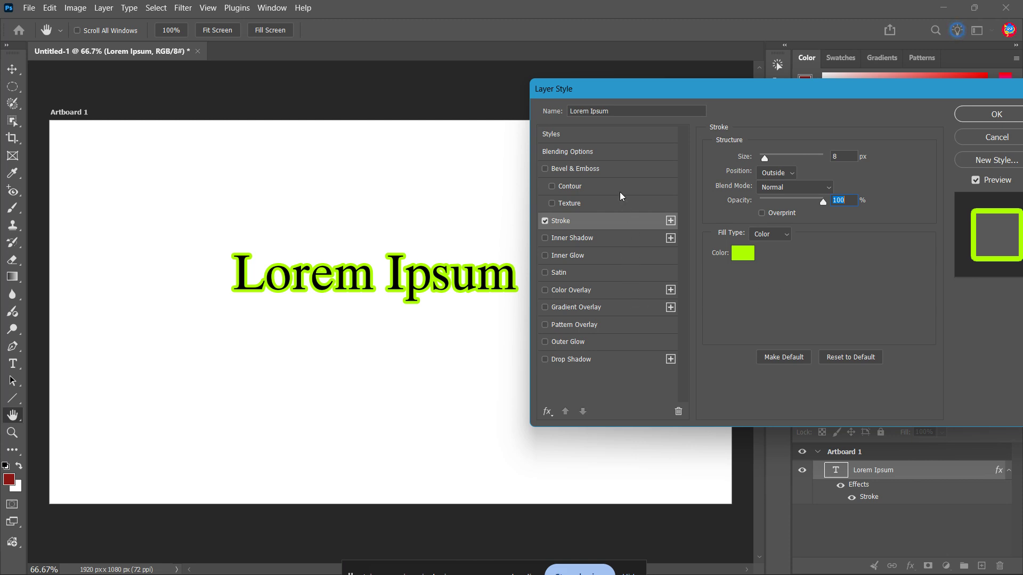
Step: Set the text layer's fill opacity to 0% in the blending options and apply the layer style
click(603, 156)
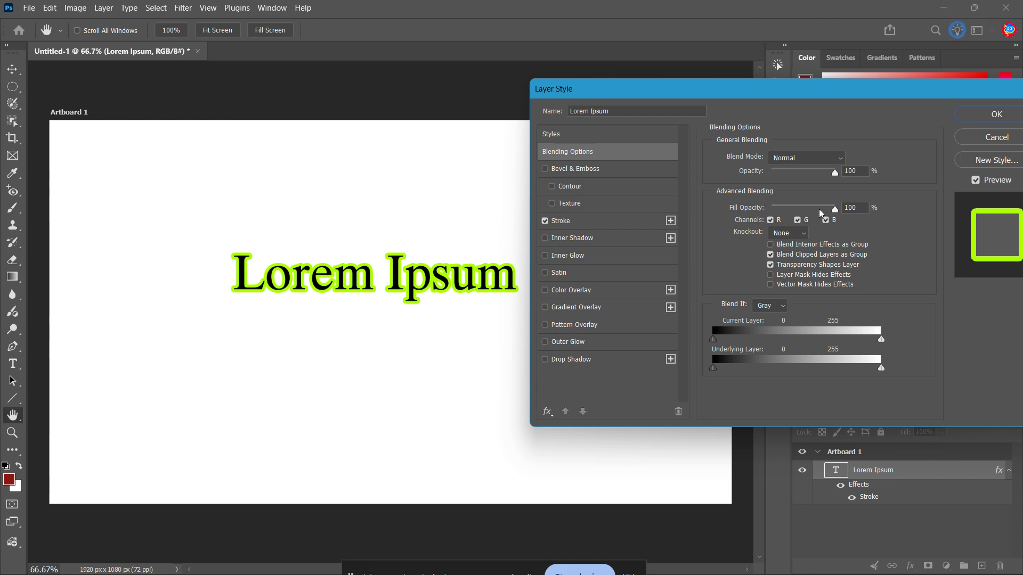
drag(834, 210, 753, 213)
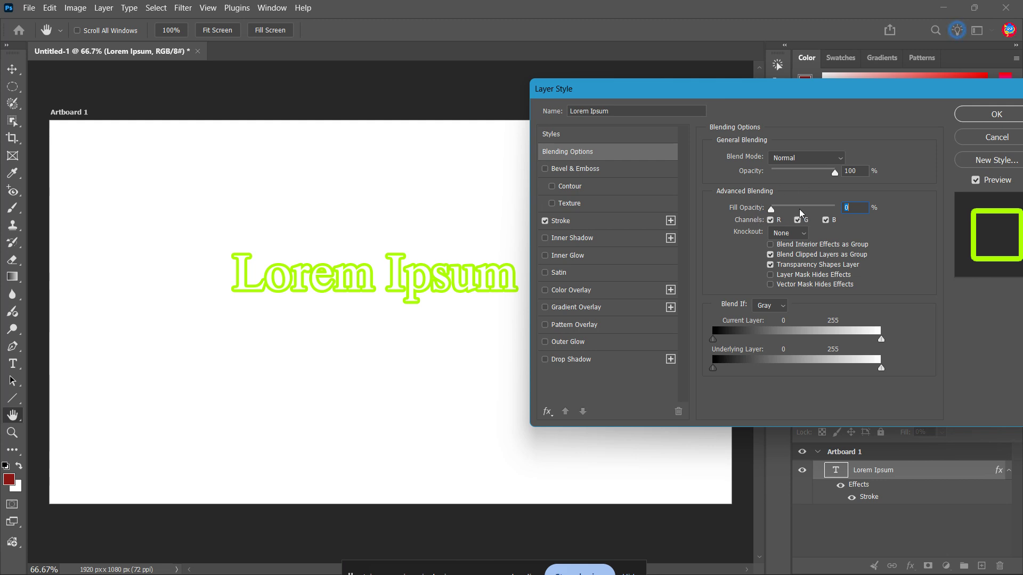
click(996, 114)
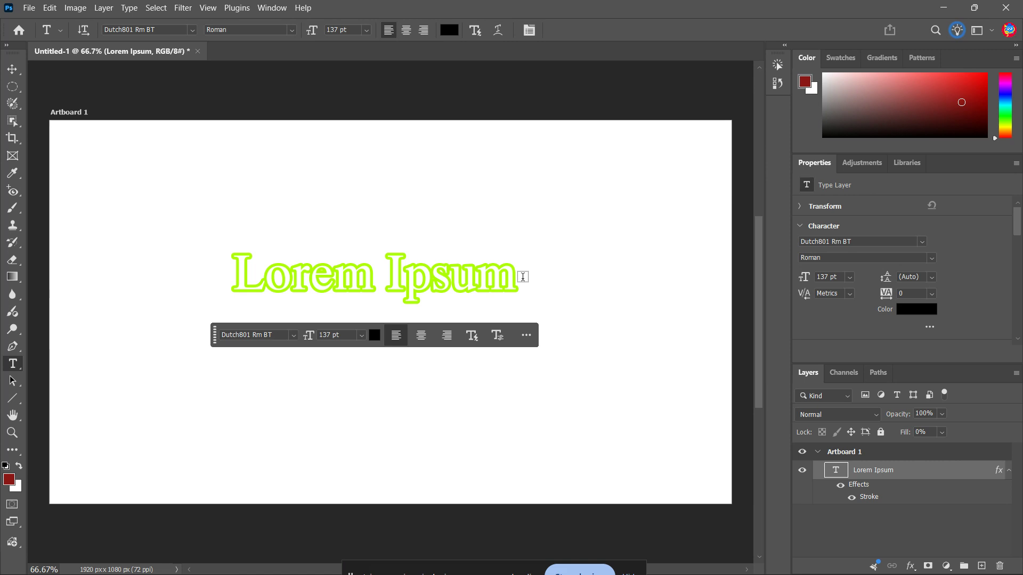
click(452, 276)
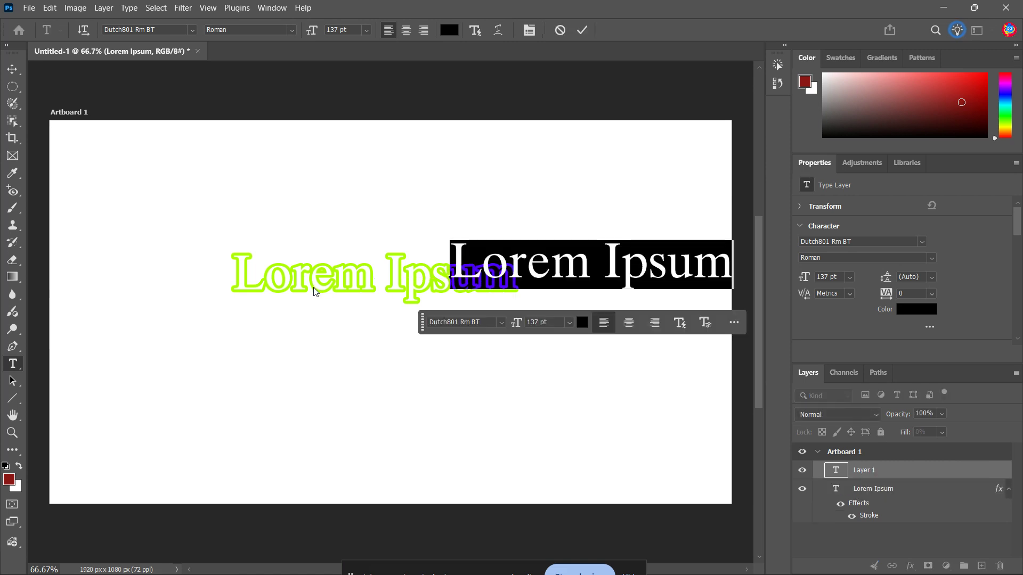
click(314, 290)
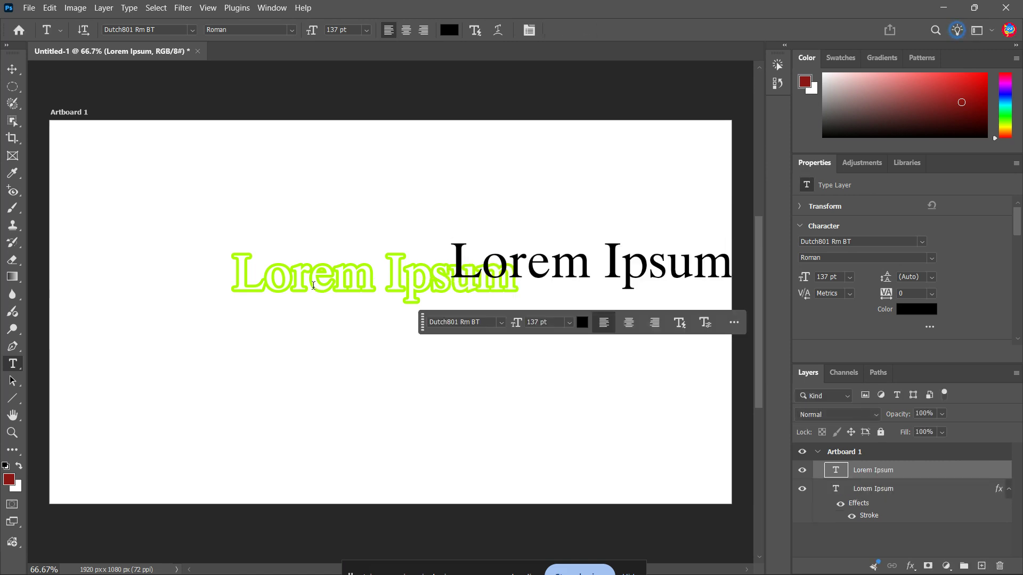
key(ctrl+z)
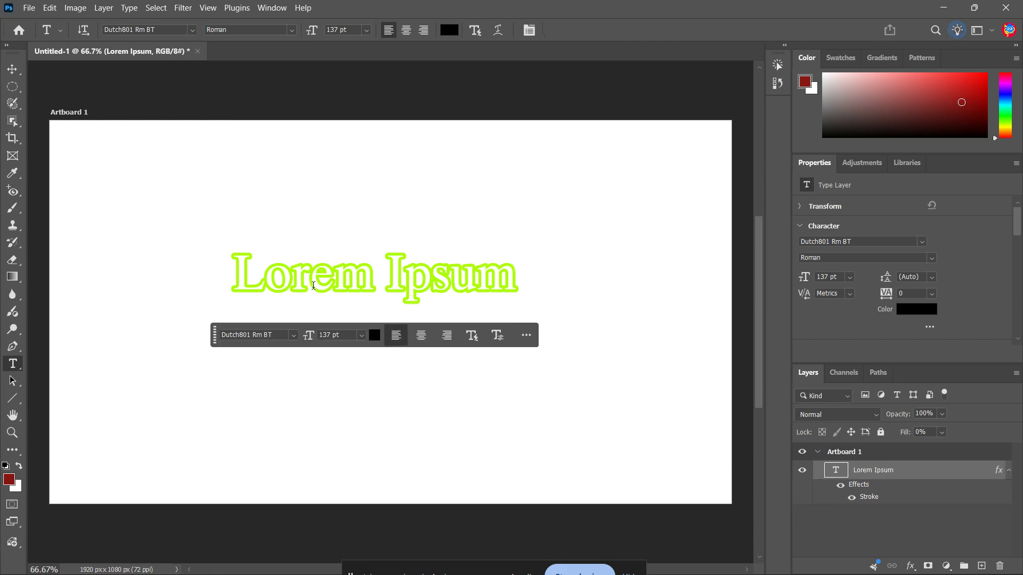
click(235, 281)
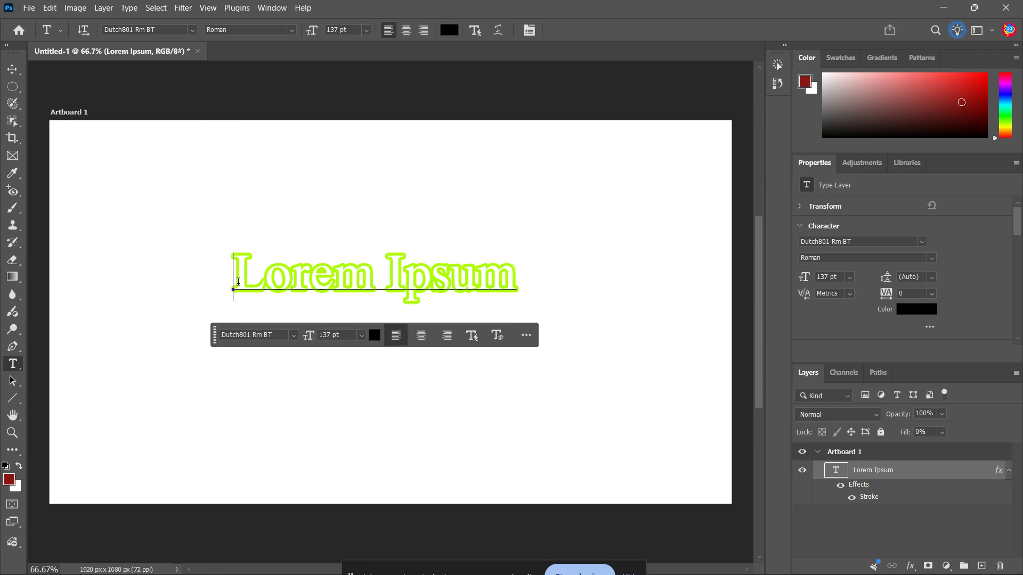
mouse_move(235, 281)
mouse_down()
mouse_move(477, 283)
mouse_move(517, 292)
mouse_move(235, 283)
mouse_up()
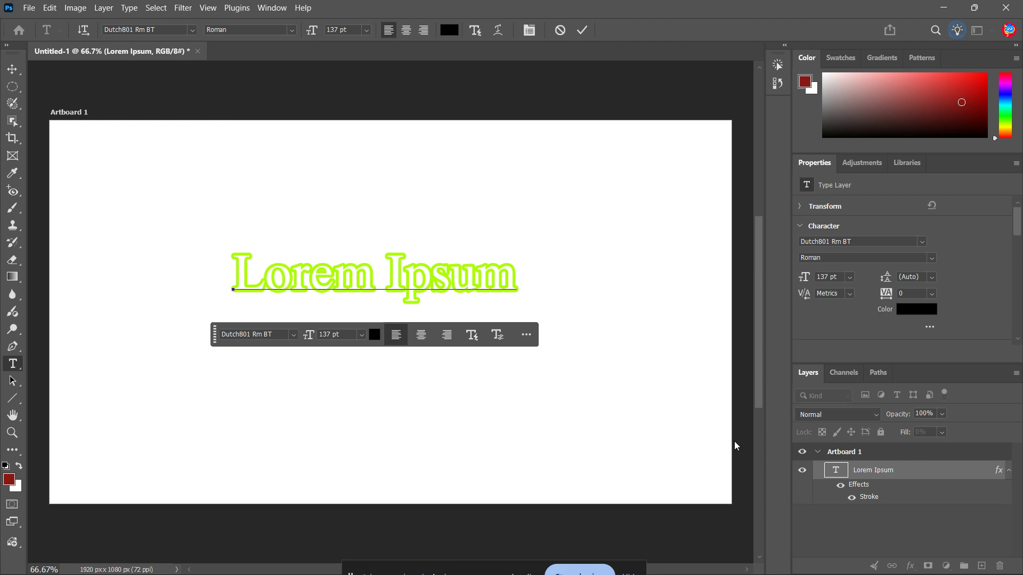
scroll(947, 309, down, 2)
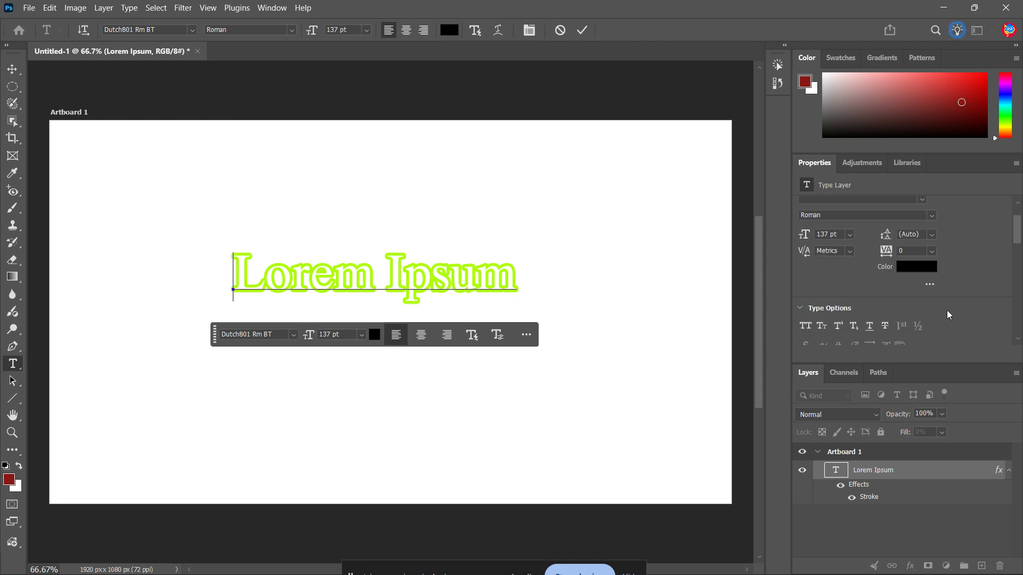
click(933, 477)
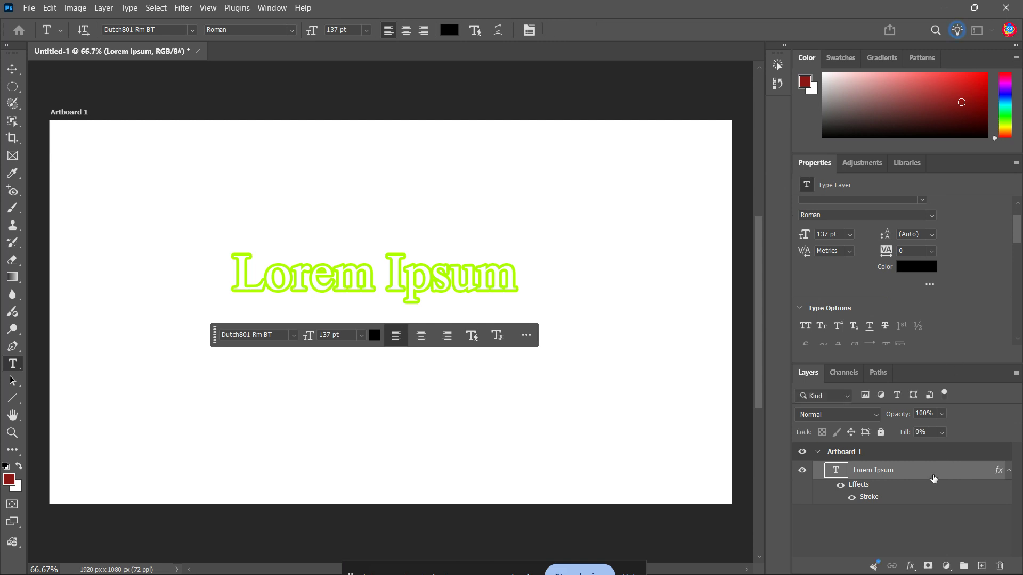